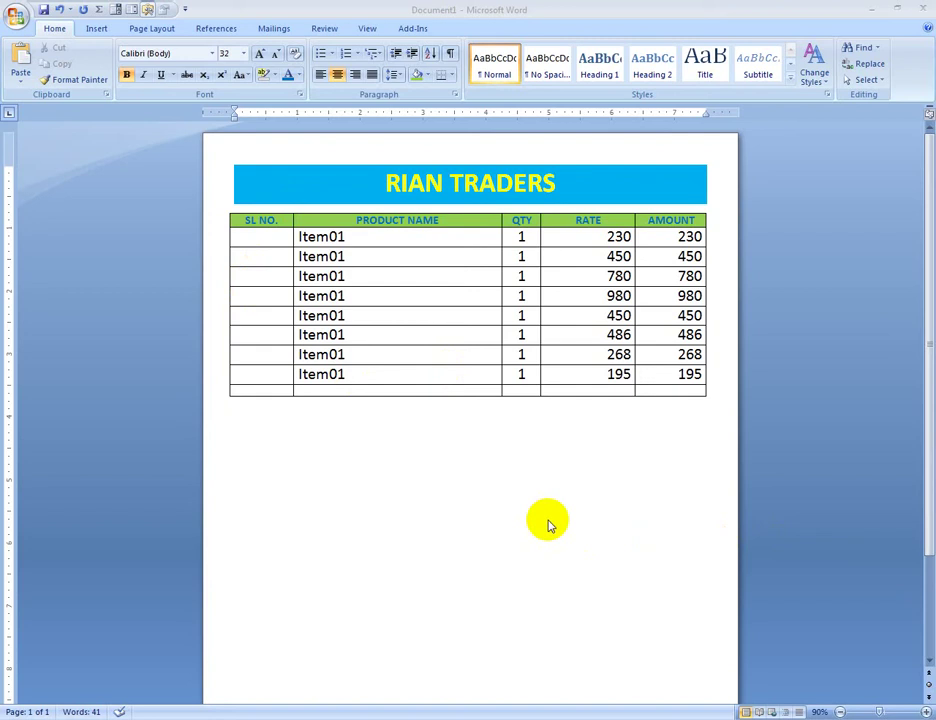
# Select the AMOUNT column values, then place the caret in the blank last row
pyautogui.click(520, 716)
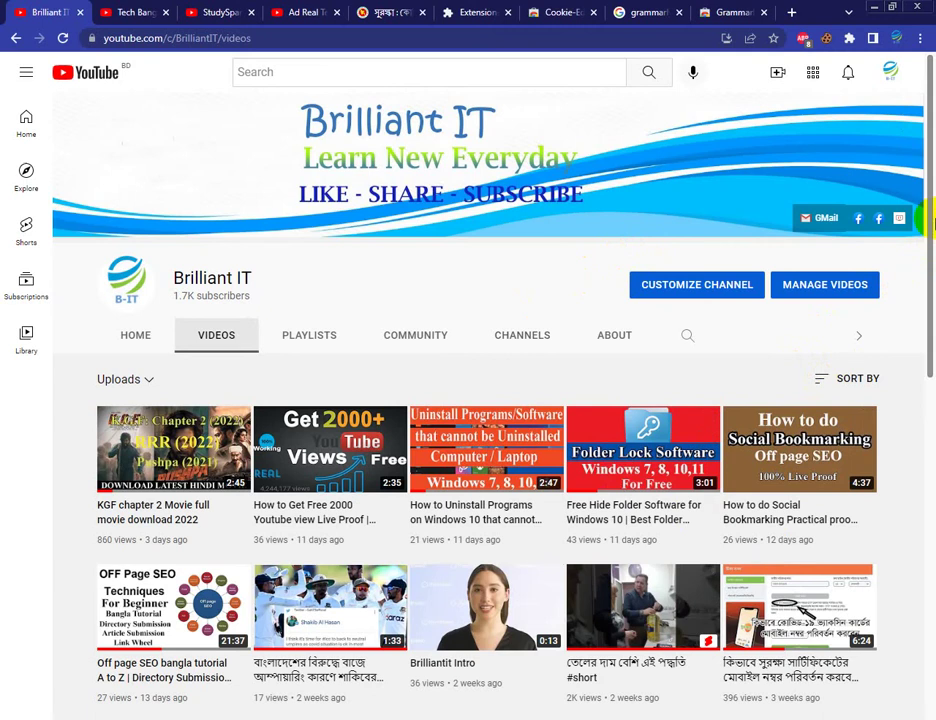
pyautogui.moveTo(930, 200)
pyautogui.mouseDown()
pyautogui.moveTo(921, 232)
pyautogui.moveTo(928, 507)
pyautogui.moveTo(930, 210)
pyautogui.mouseUp()
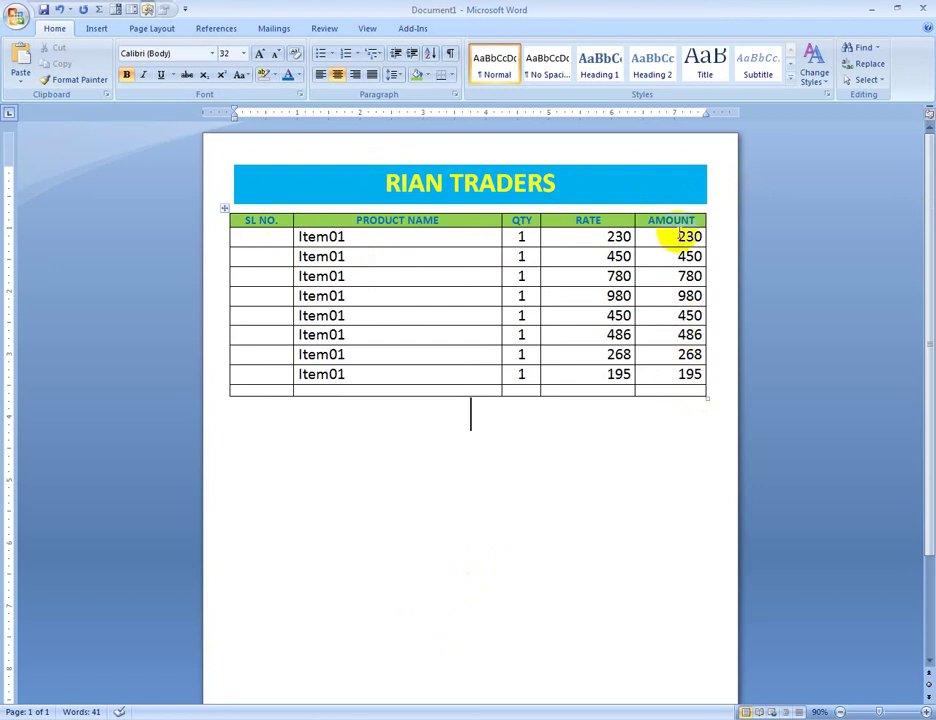
pyautogui.moveTo(679, 234); pyautogui.dragTo(685, 372)
pyautogui.click(683, 389)
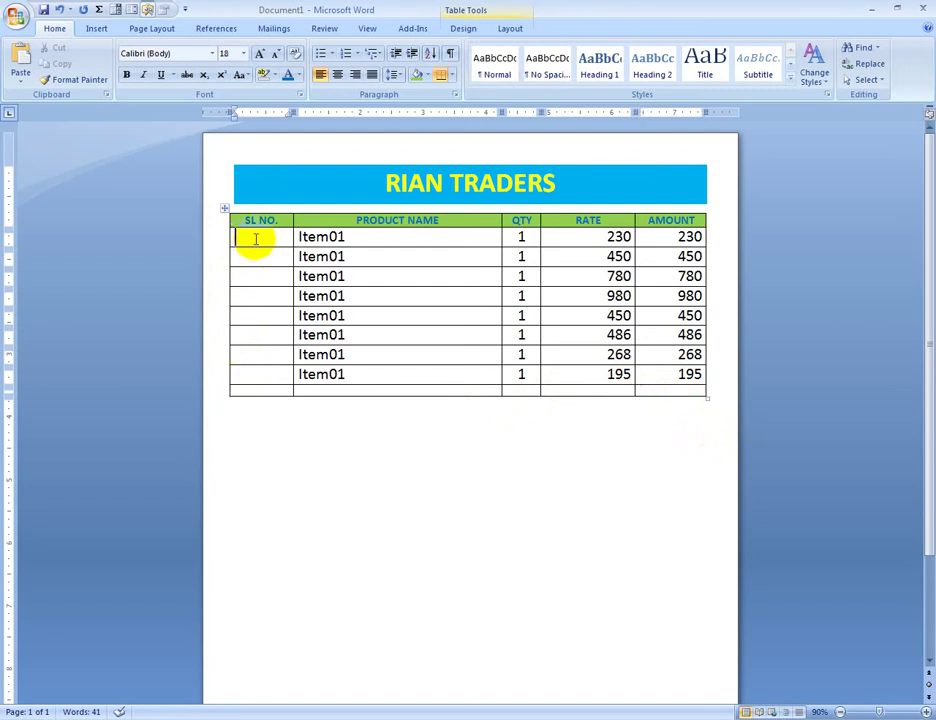
# Delete the hand-typed serial numbers and apply '1. 2. 3.' numbering to the SL NO cells
pyautogui.click(255, 238)
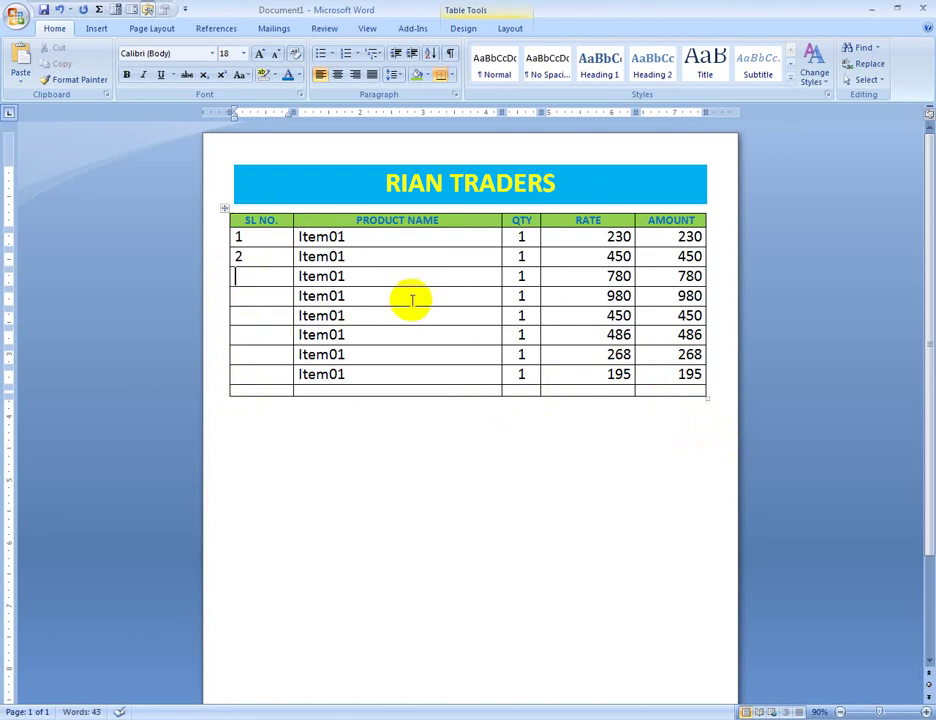
pyautogui.moveTo(244, 260); pyautogui.dragTo(244, 370)
pyautogui.press('Delete')
pyautogui.click(246, 238)
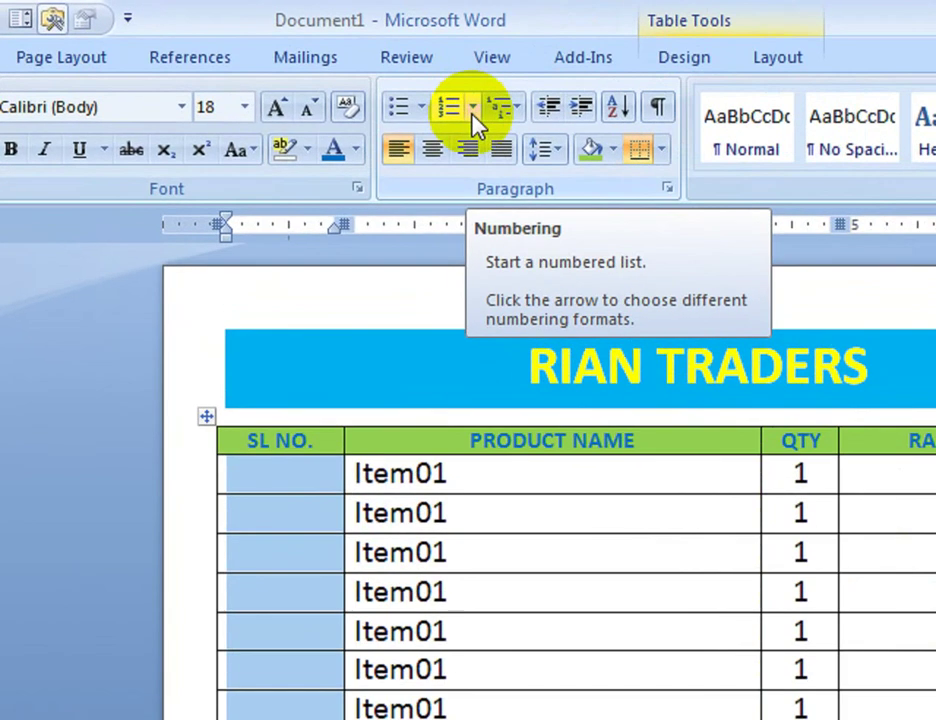
pyautogui.click(473, 110)
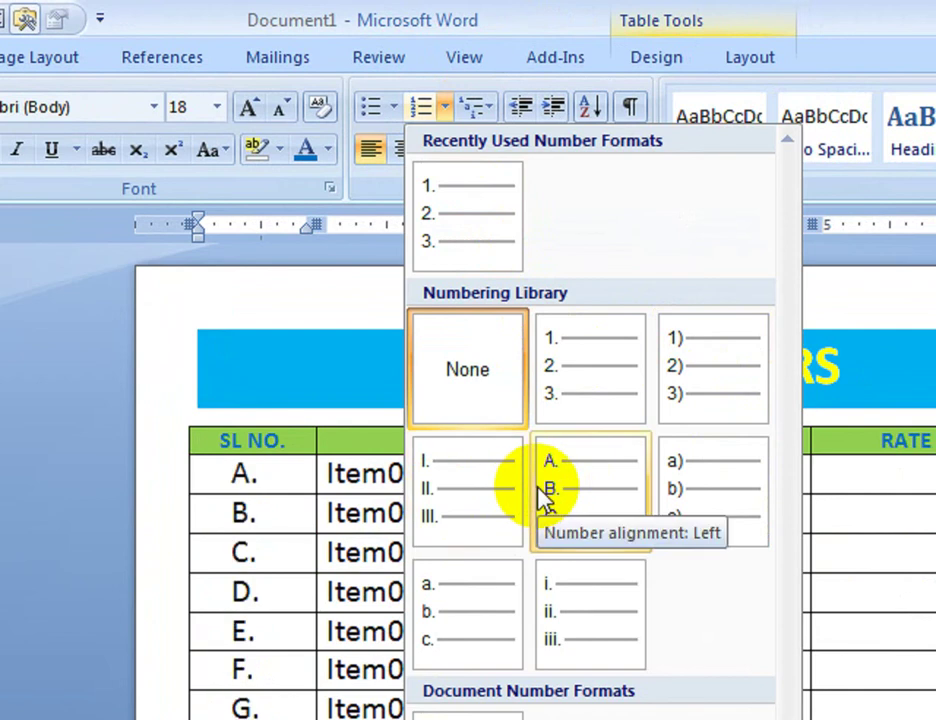
pyautogui.click(576, 386)
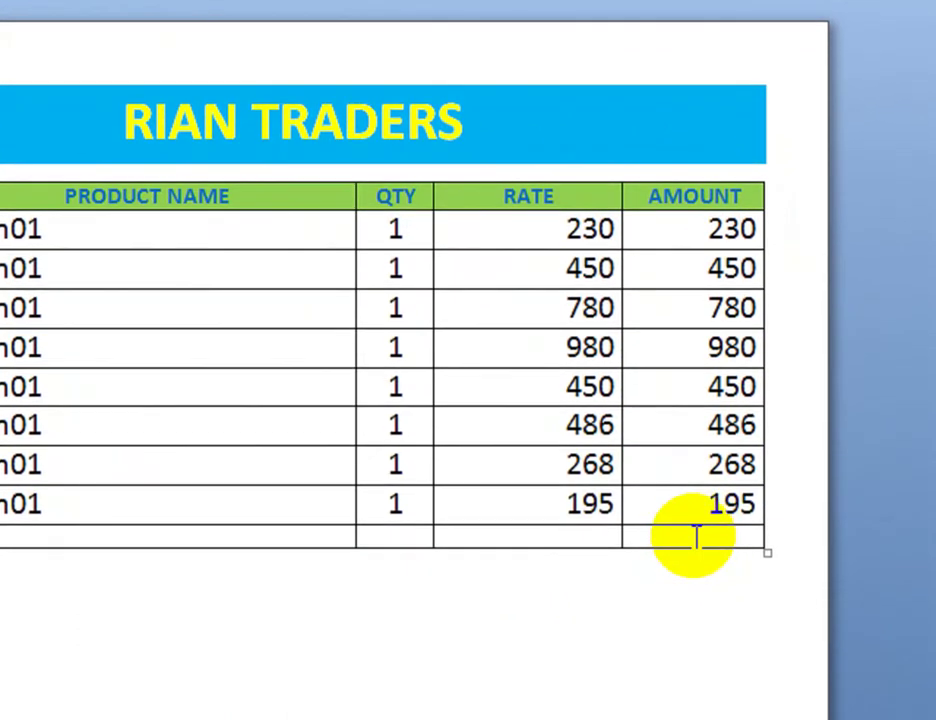
# Merge the empty last row's cells into a single cell
pyautogui.click(696, 551)
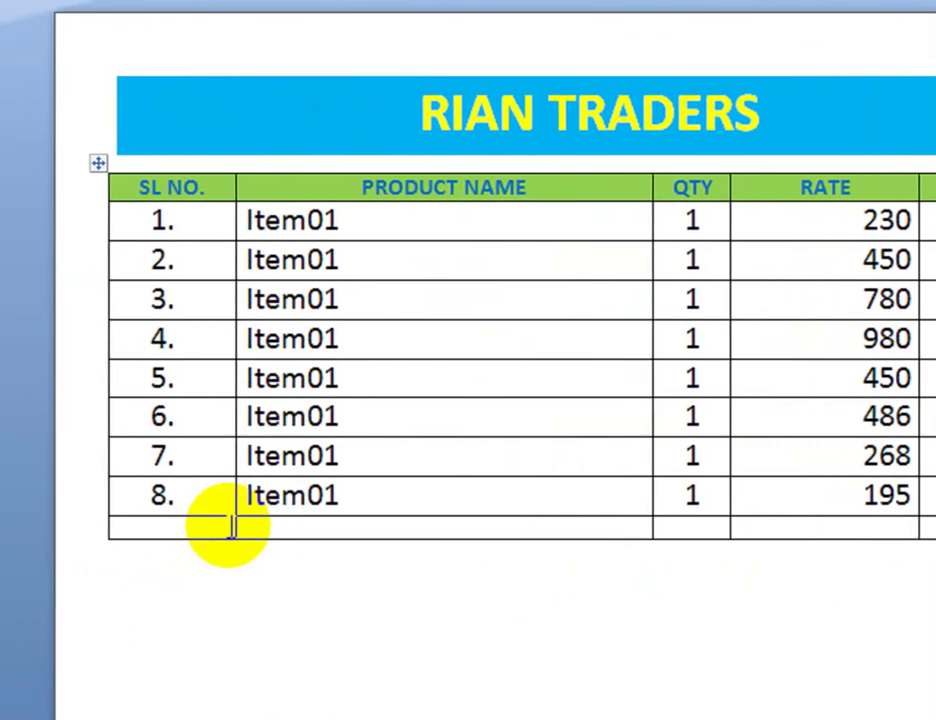
pyautogui.moveTo(230, 525); pyautogui.dragTo(740, 520)
pyautogui.rightClick(704, 539)
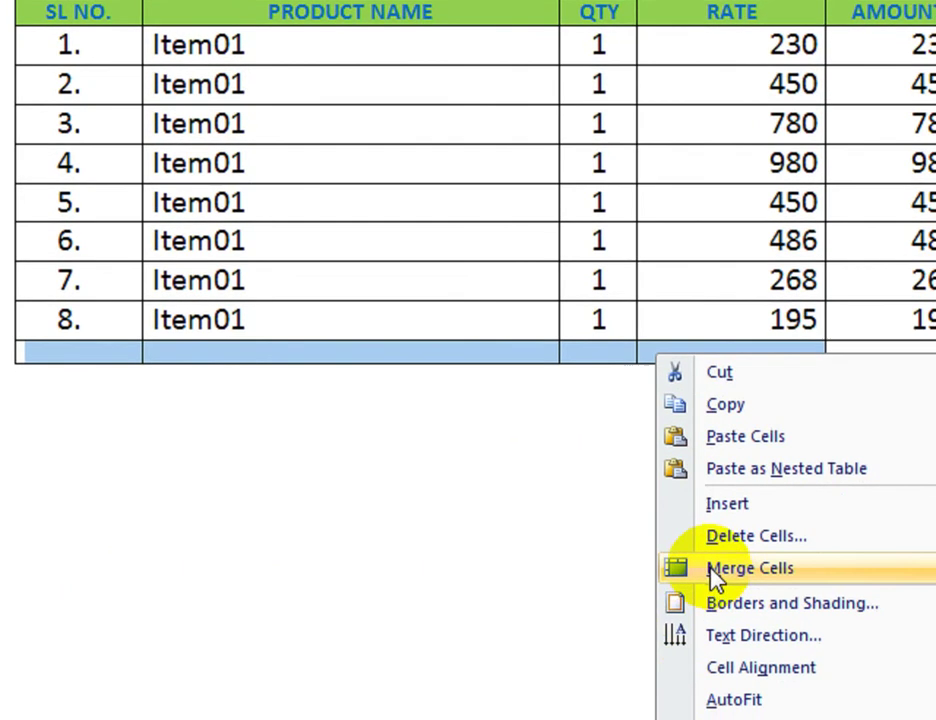
pyautogui.click(716, 574)
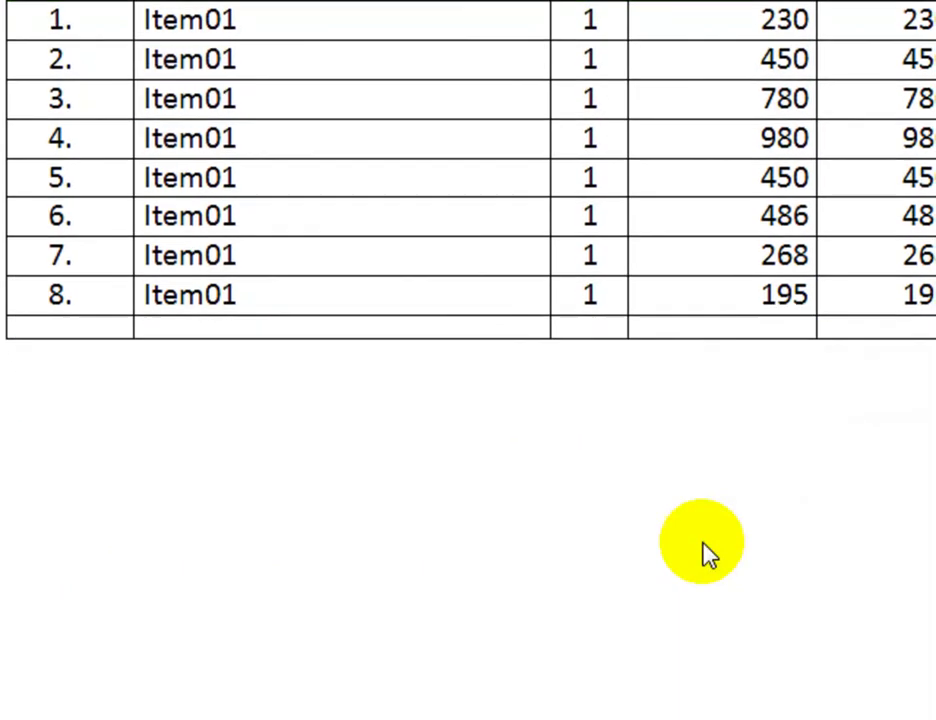
# Type the TOTAL AMOUNT label into the merged cell, replacing the misspelled entry
pyautogui.click(558, 348)
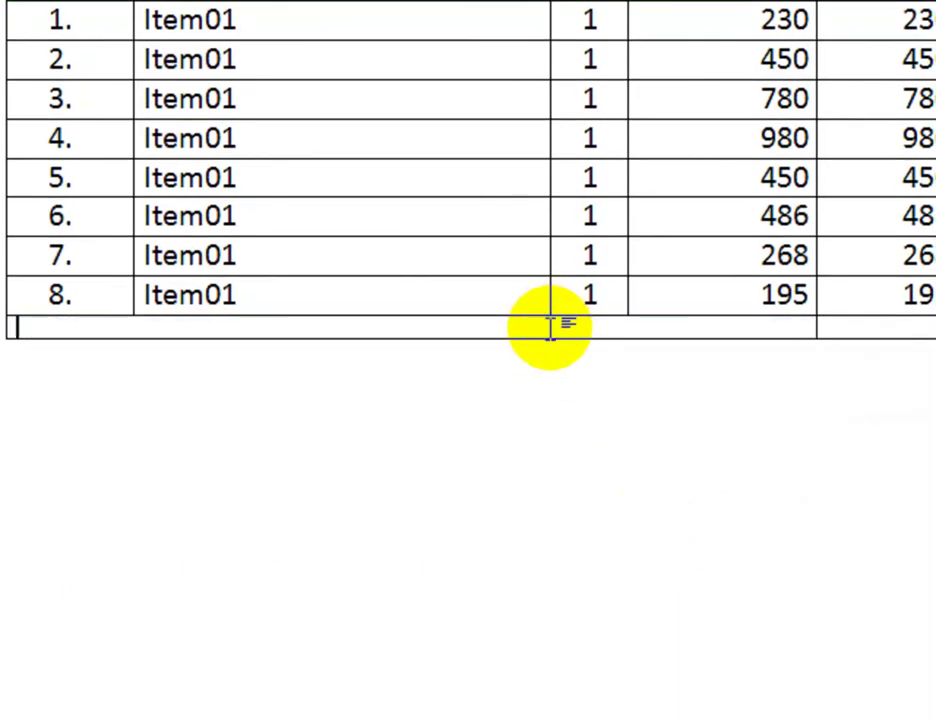
pyautogui.write('toto')
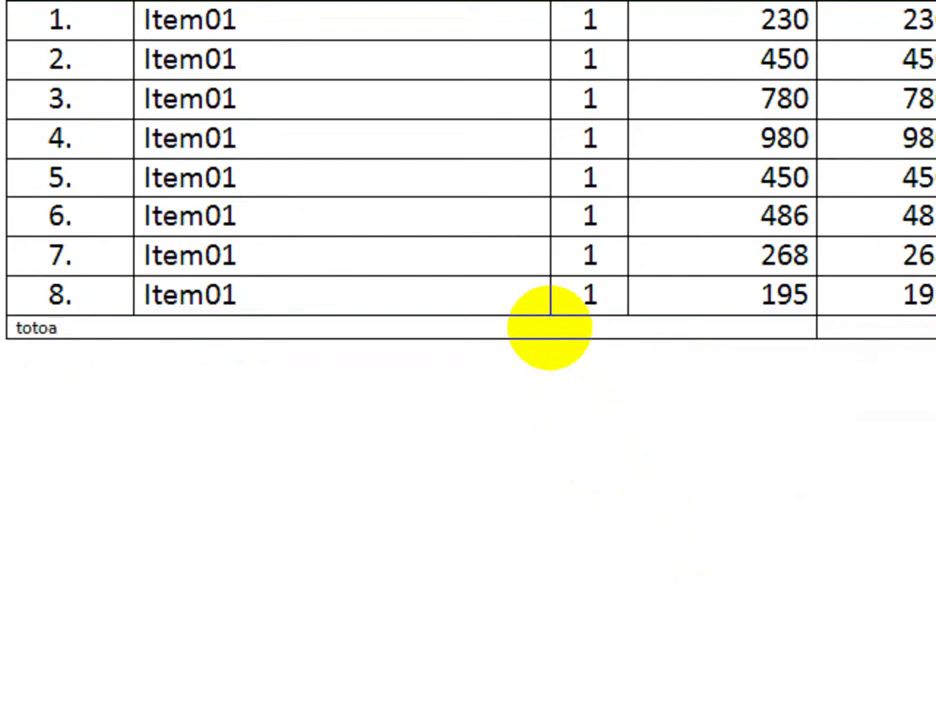
pyautogui.write('a')
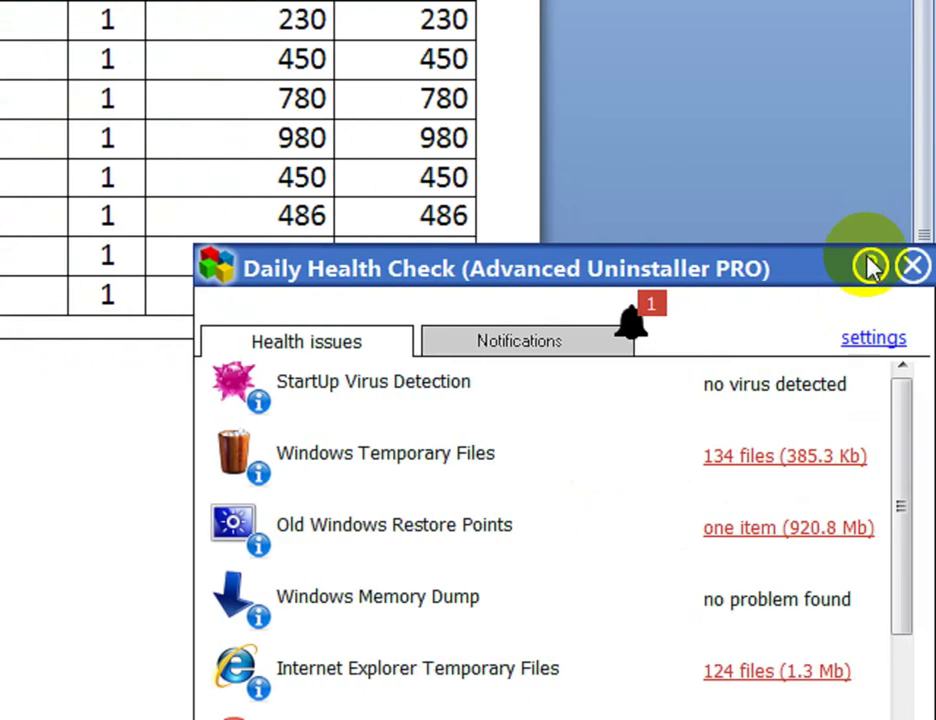
pyautogui.click(913, 265)
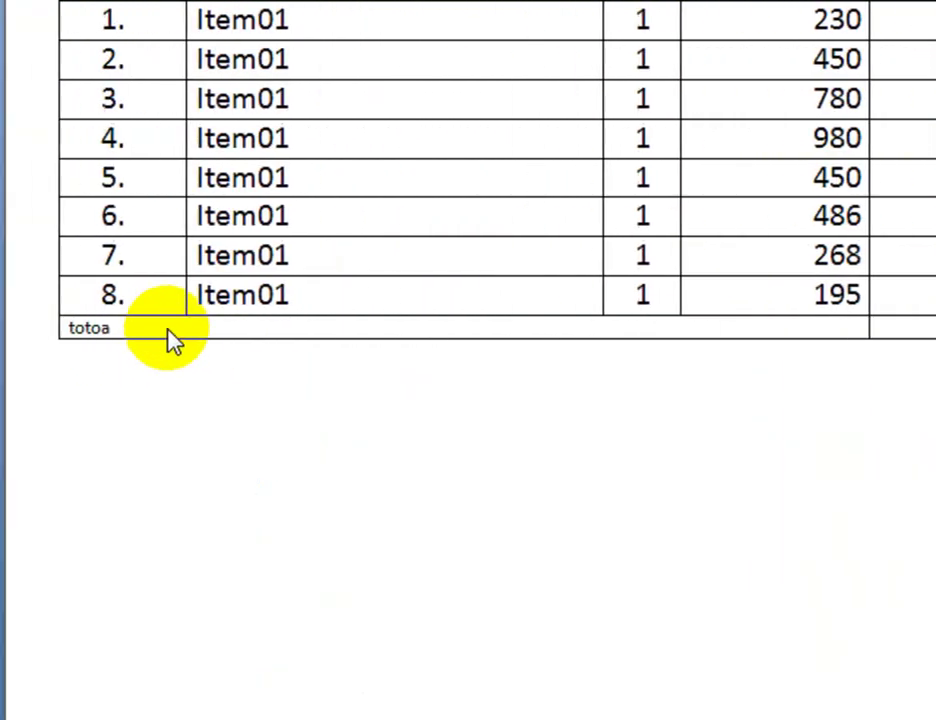
pyautogui.click(199, 325)
pyautogui.moveTo(199, 325); pyautogui.dragTo(140, 328)
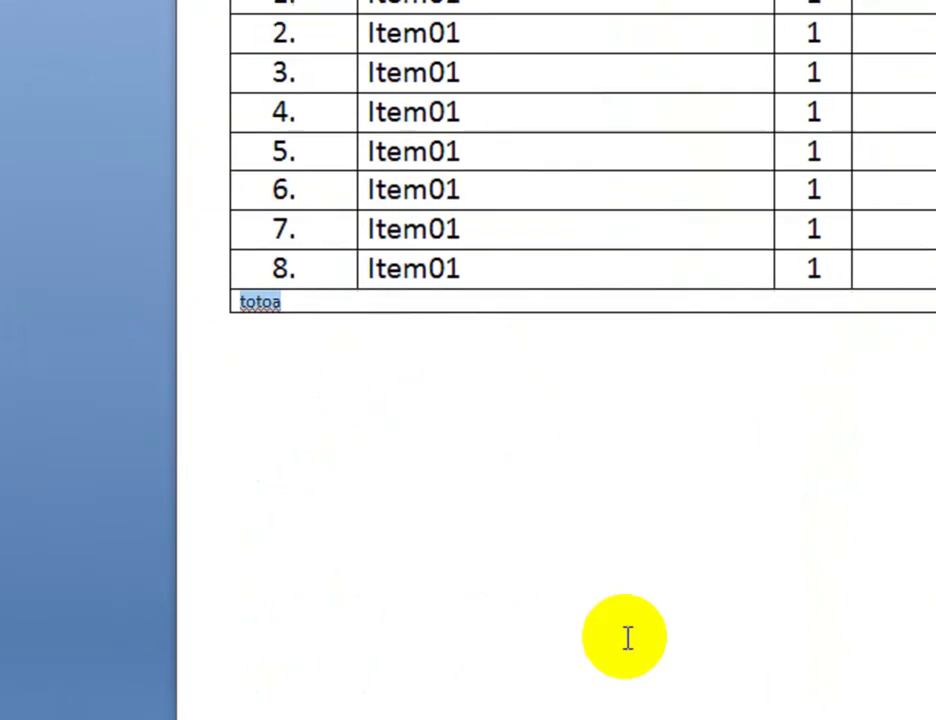
pyautogui.write('TOTAL AMOUNT')
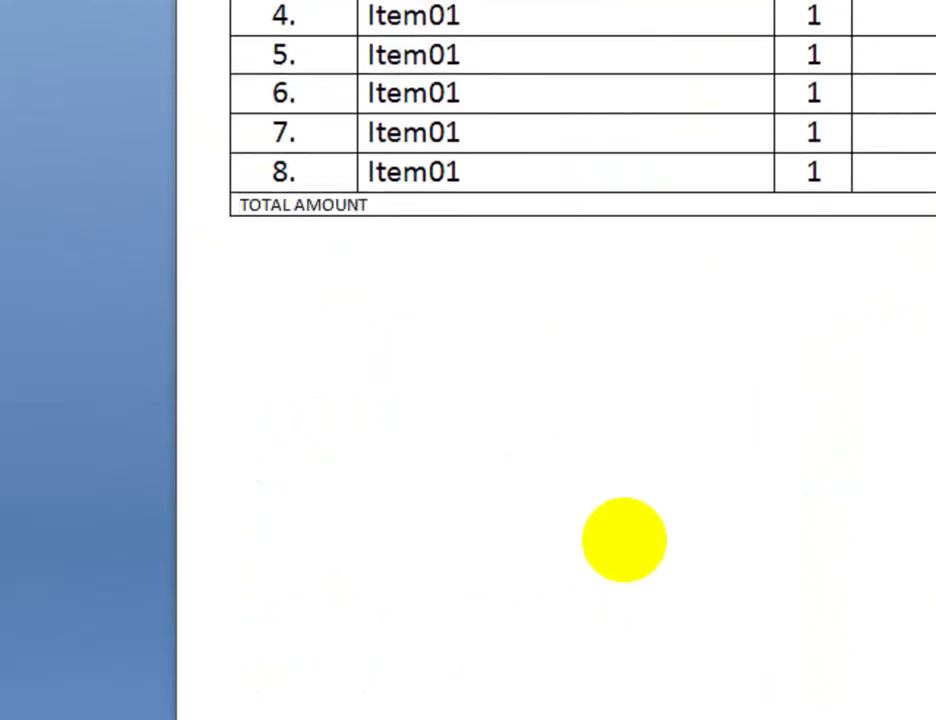
# Make the TOTAL AMOUNT label bold, slightly larger and right-aligned
pyautogui.hotkey('shift', 'Home')
pyautogui.hotkey('ctrl', 'b')
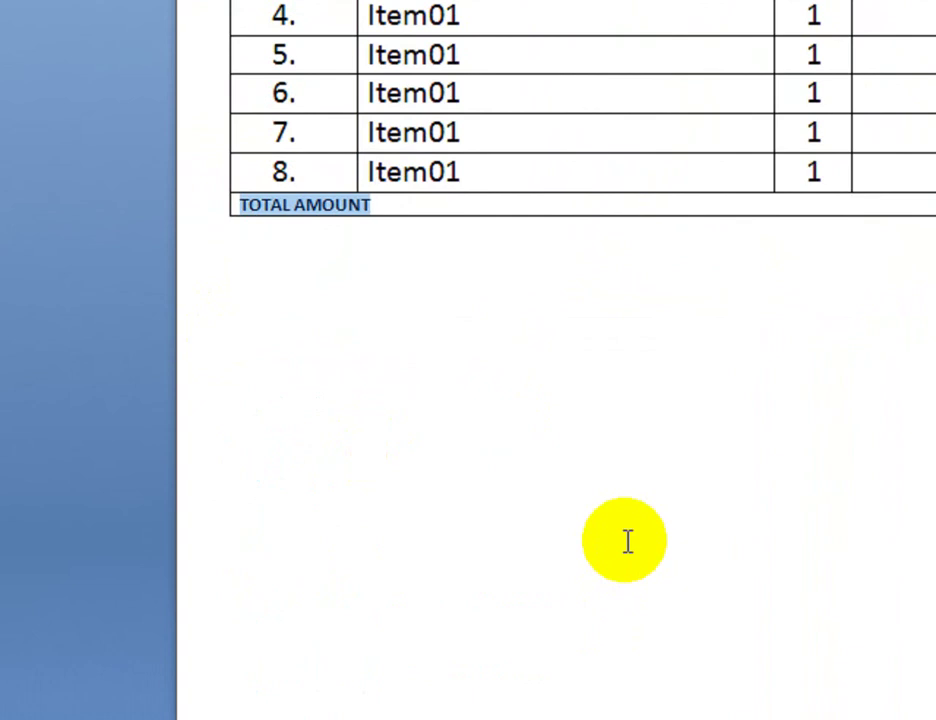
pyautogui.hotkey('ctrl', ']')
pyautogui.hotkey('ctrl', ']')
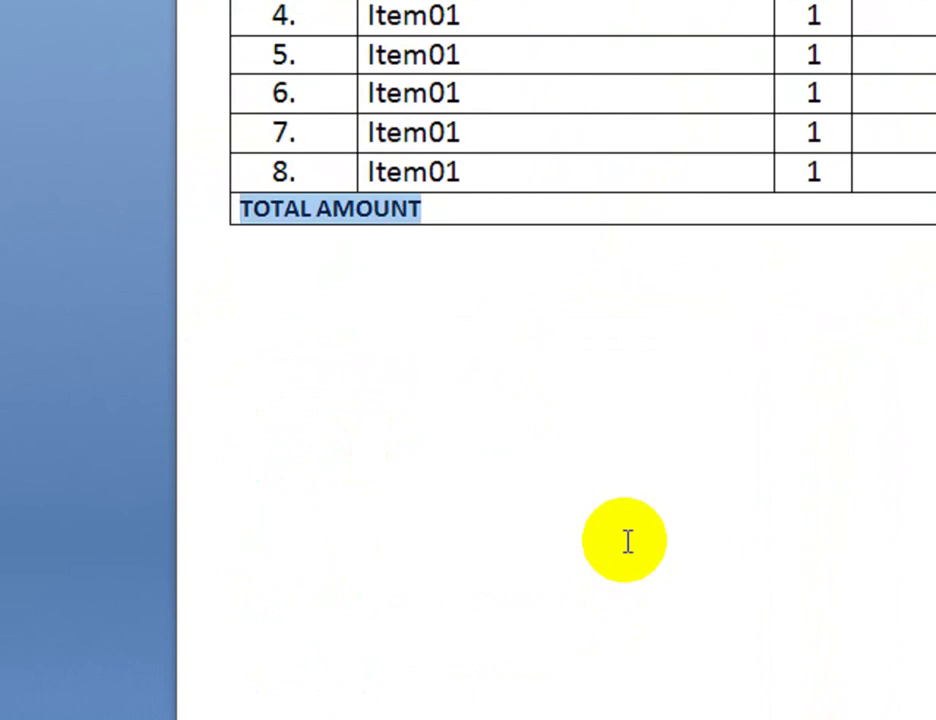
pyautogui.hotkey('ctrl', 'r')
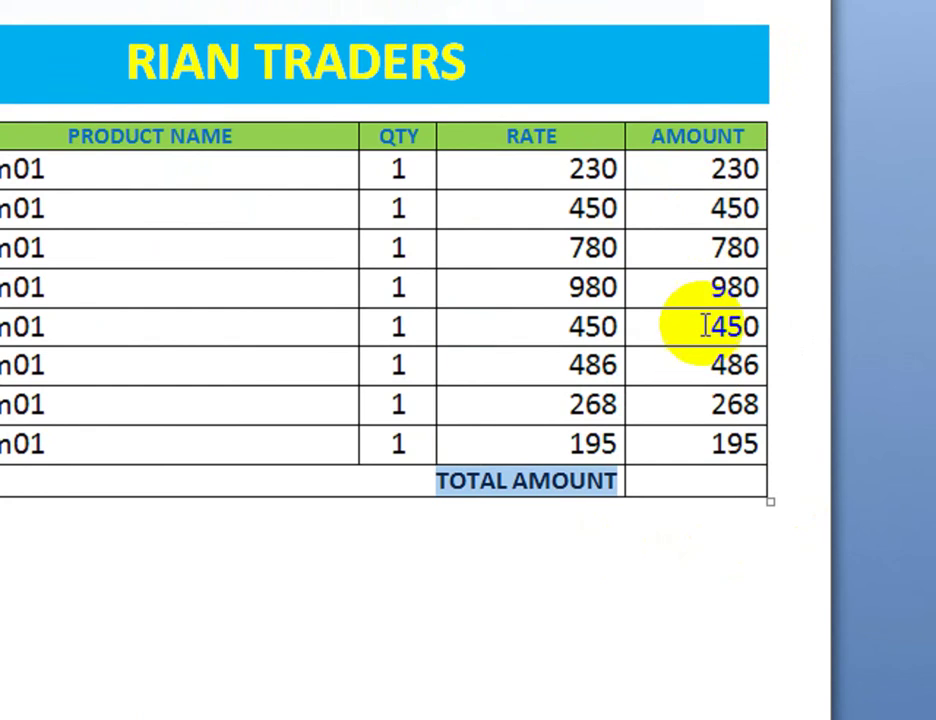
# Insert a =SUM(ABOVE) formula into the total cell so it shows 3839
pyautogui.click(695, 454)
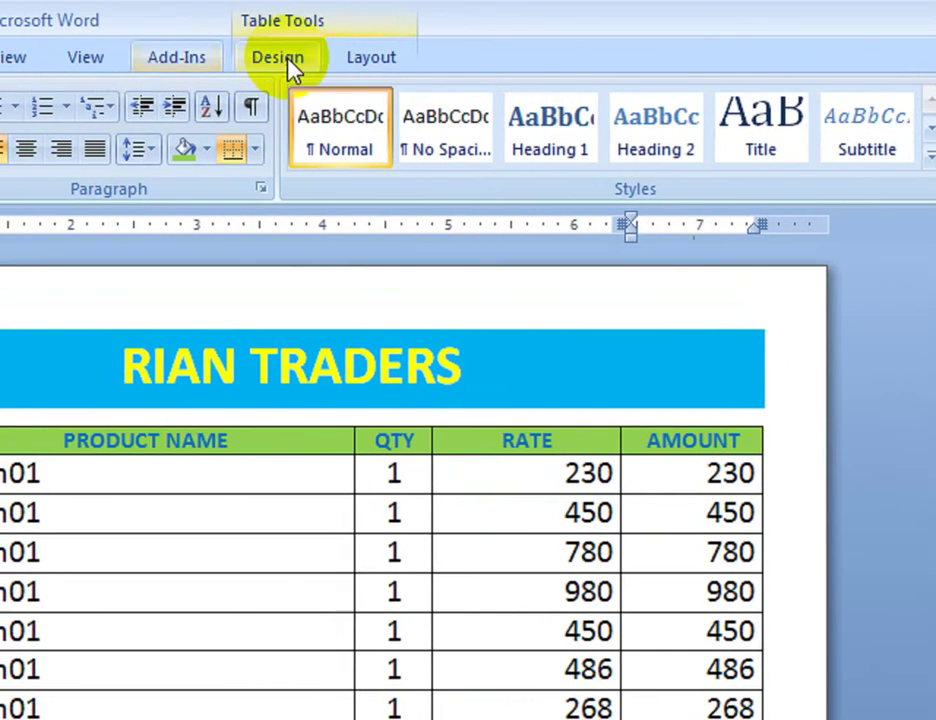
pyautogui.click(371, 70)
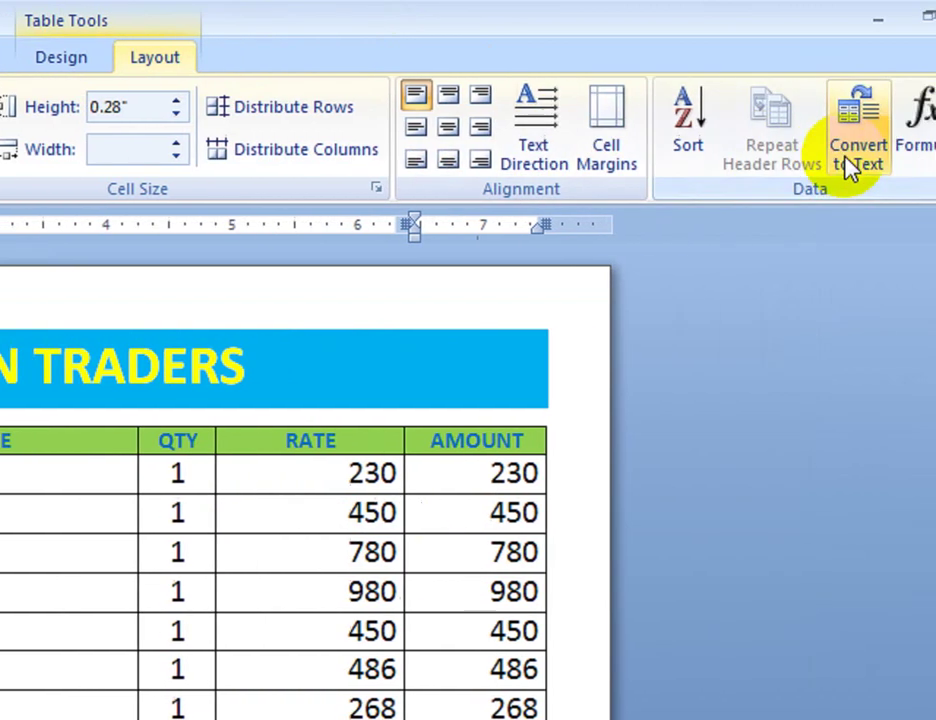
pyautogui.click(843, 120)
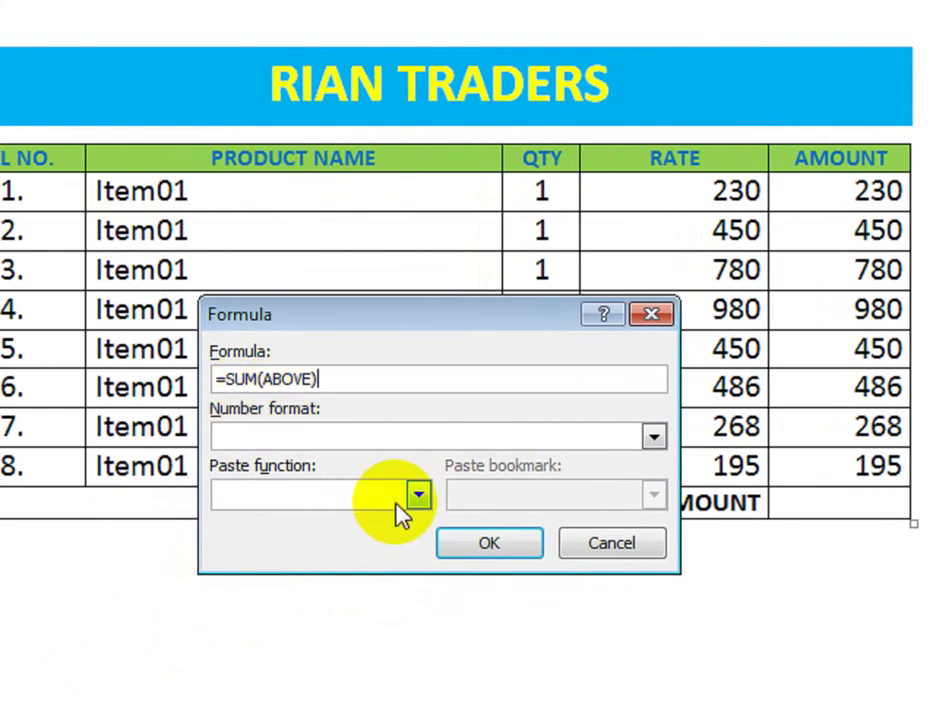
pyautogui.click(488, 543)
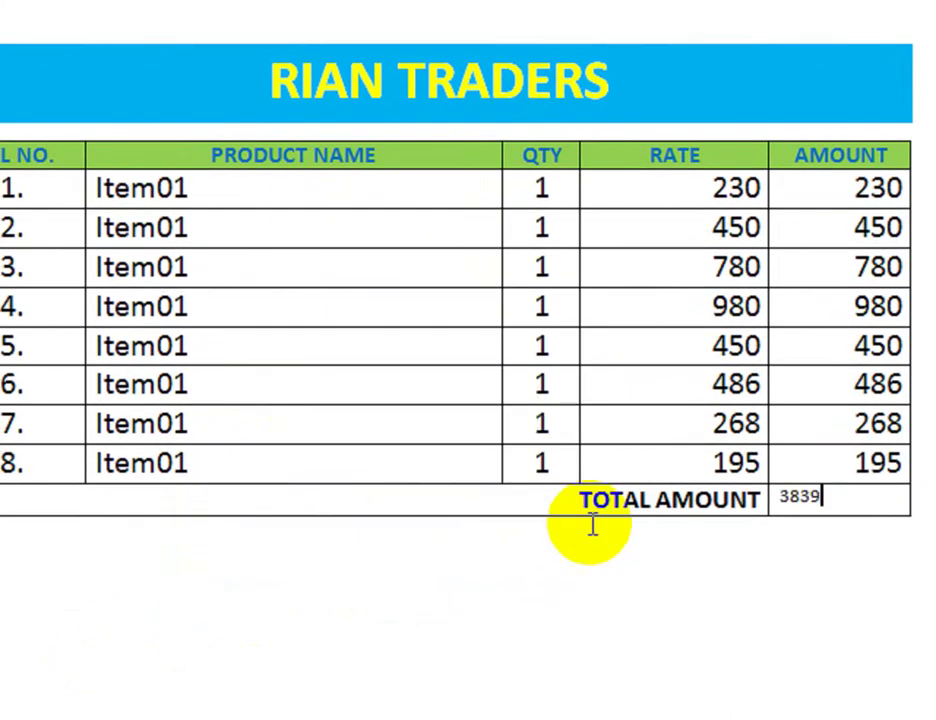
# Enlarge the 3839 total twice and right-align it in its cell
pyautogui.moveTo(721, 503); pyautogui.dragTo(657, 502)
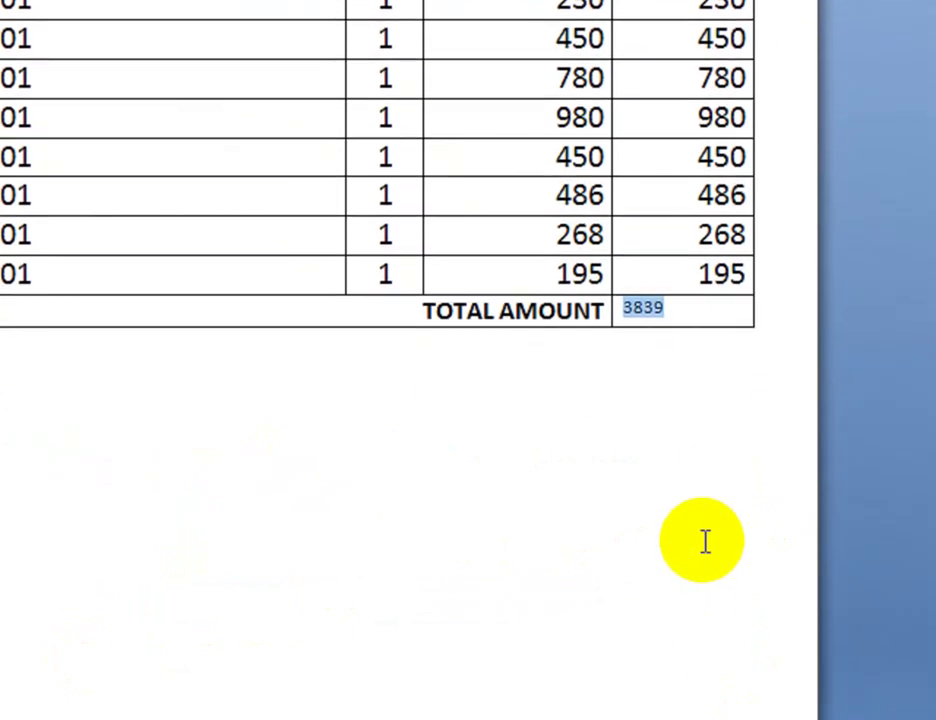
pyautogui.hotkey('ctrl', 'shift', '.')
pyautogui.hotkey('ctrl', 'shift', '.')
pyautogui.hotkey('ctrl', 'r')
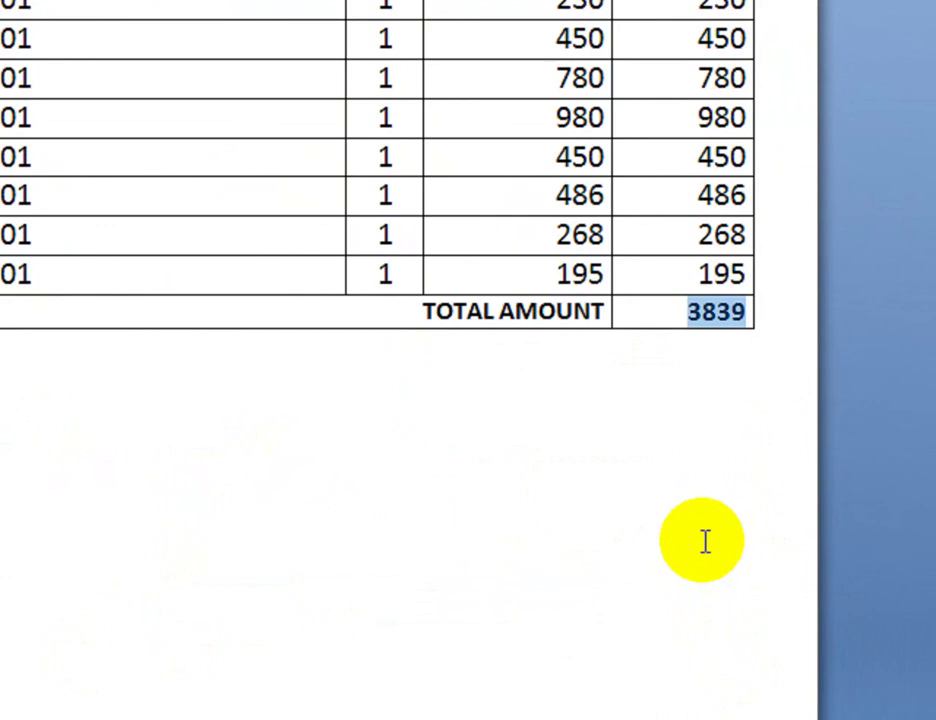
pyautogui.hotkey('ctrl', 'shift', '.')
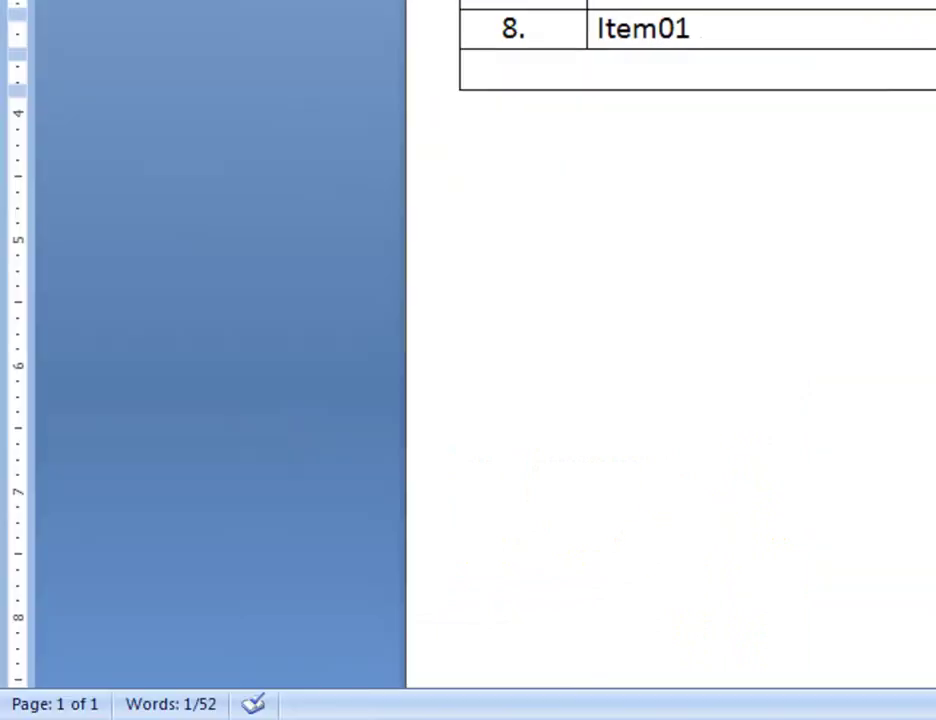
# Launch Calculator in scientific mode and place it beside the table's amounts
pyautogui.click(46, 686)
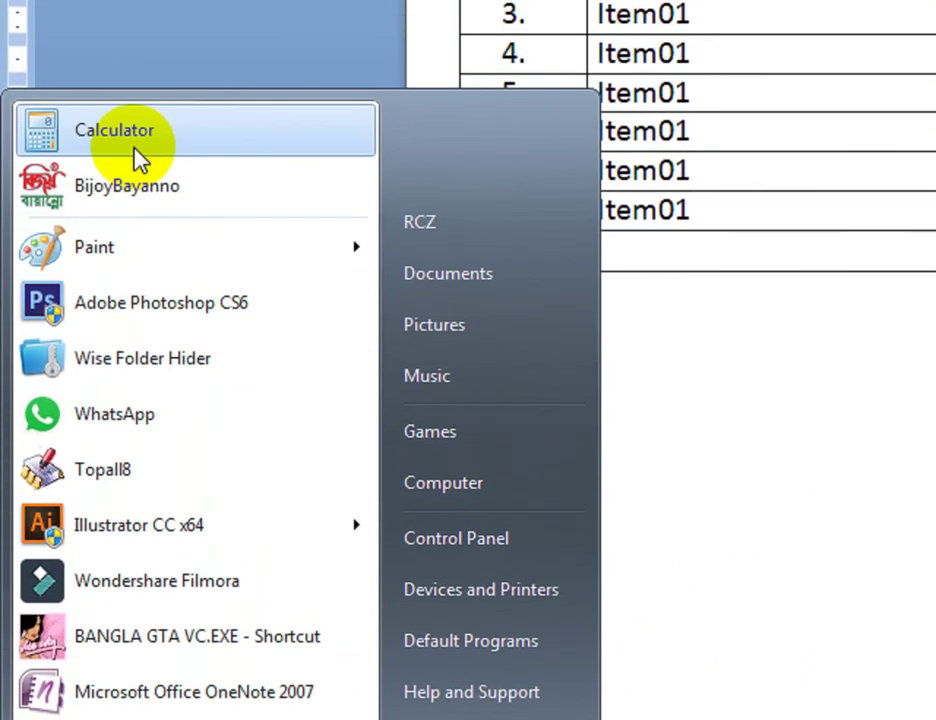
pyautogui.click(136, 157)
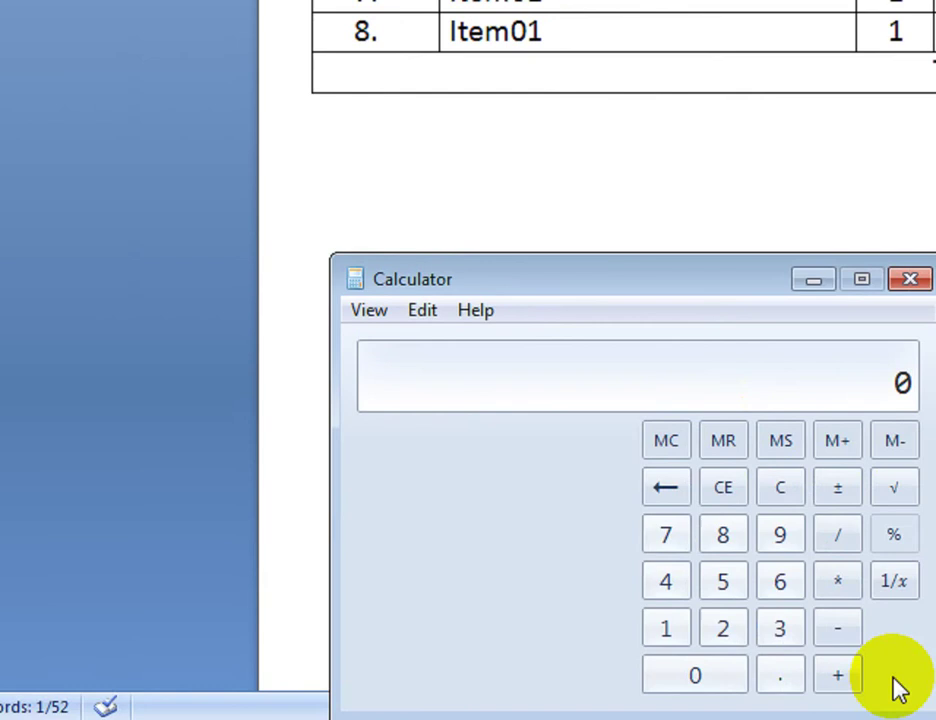
pyautogui.hotkey('alt', '2')
pyautogui.moveTo(752, 285); pyautogui.dragTo(730, 49)
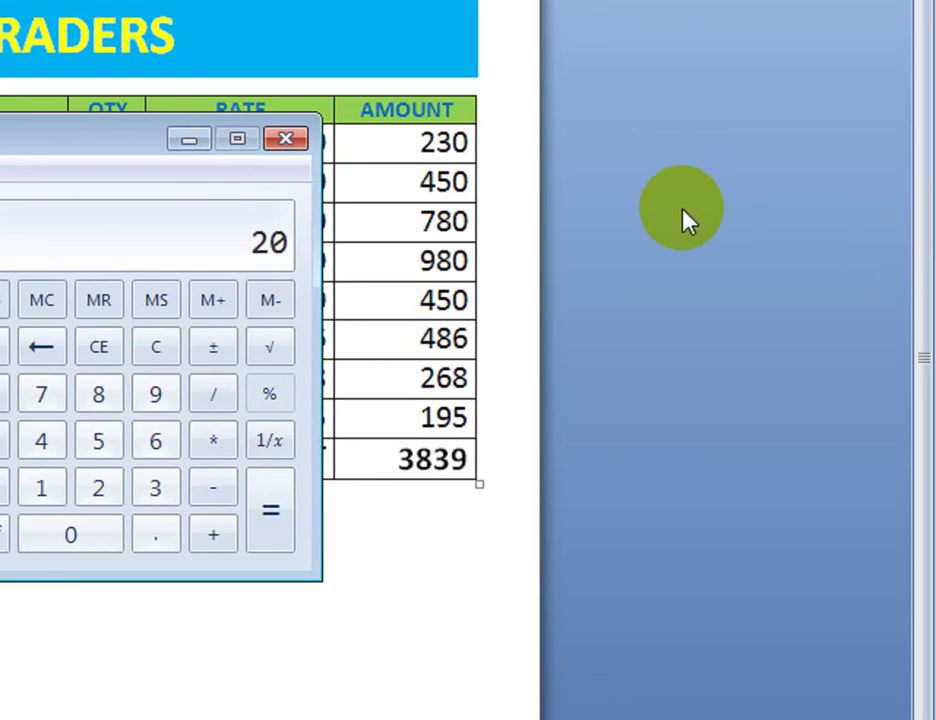
# Add the eight amounts (230+450+780+980+450+486+268+195) to get 3839
pyautogui.write('0')
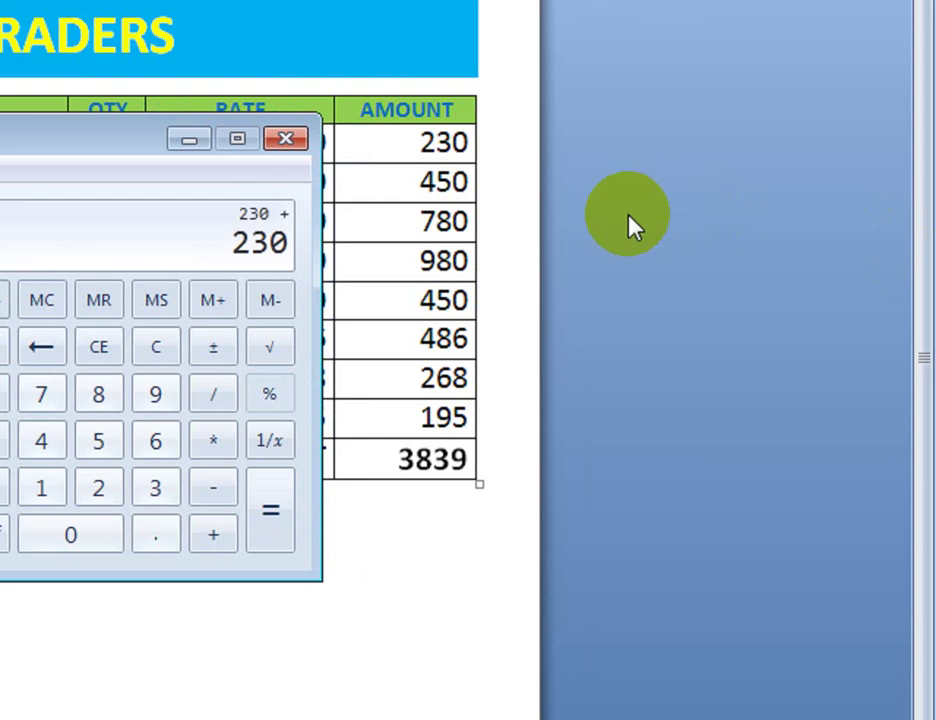
pyautogui.write('450')
pyautogui.write('+780')
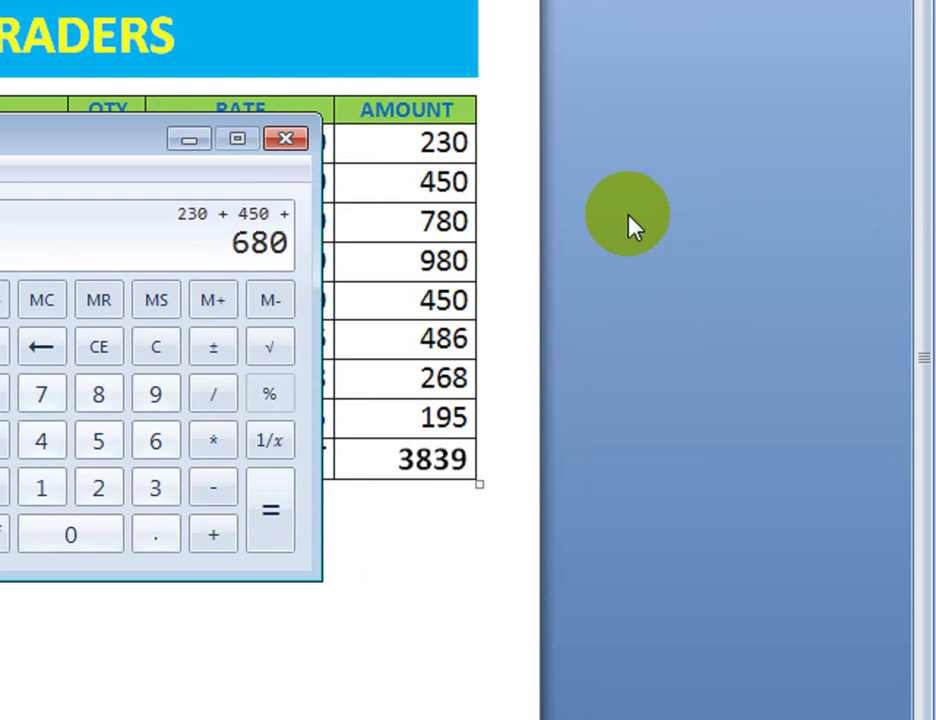
pyautogui.write('+980')
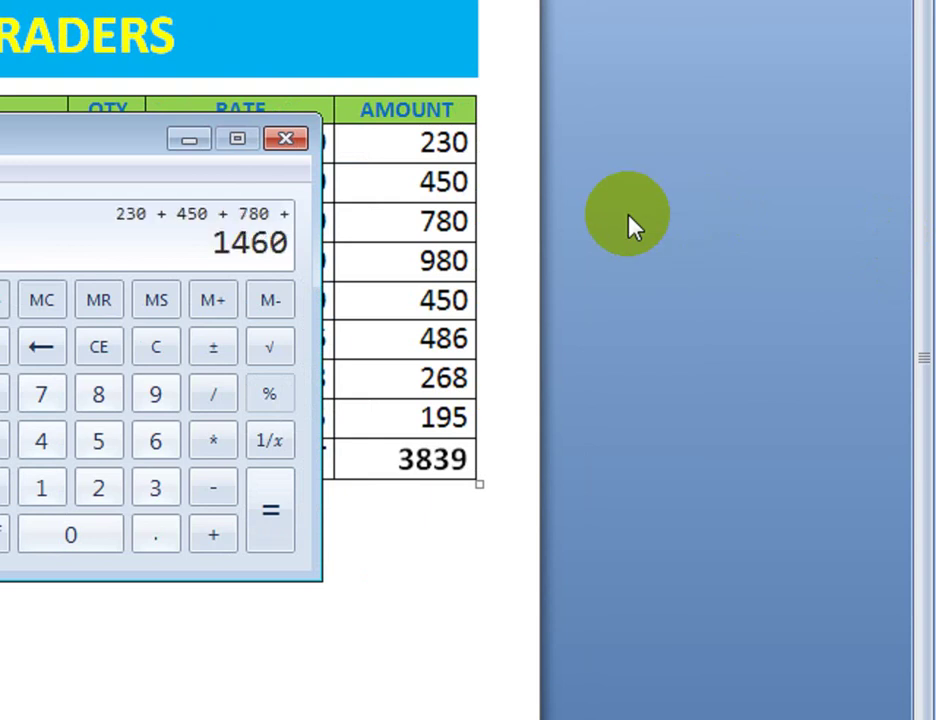
pyautogui.write('+450+')
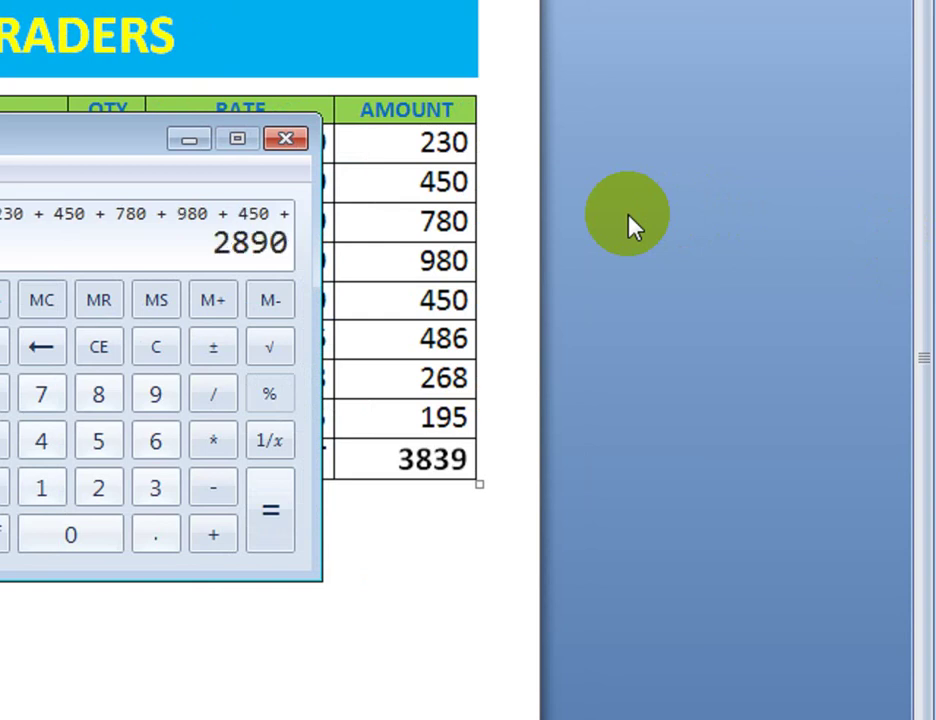
pyautogui.write('486+')
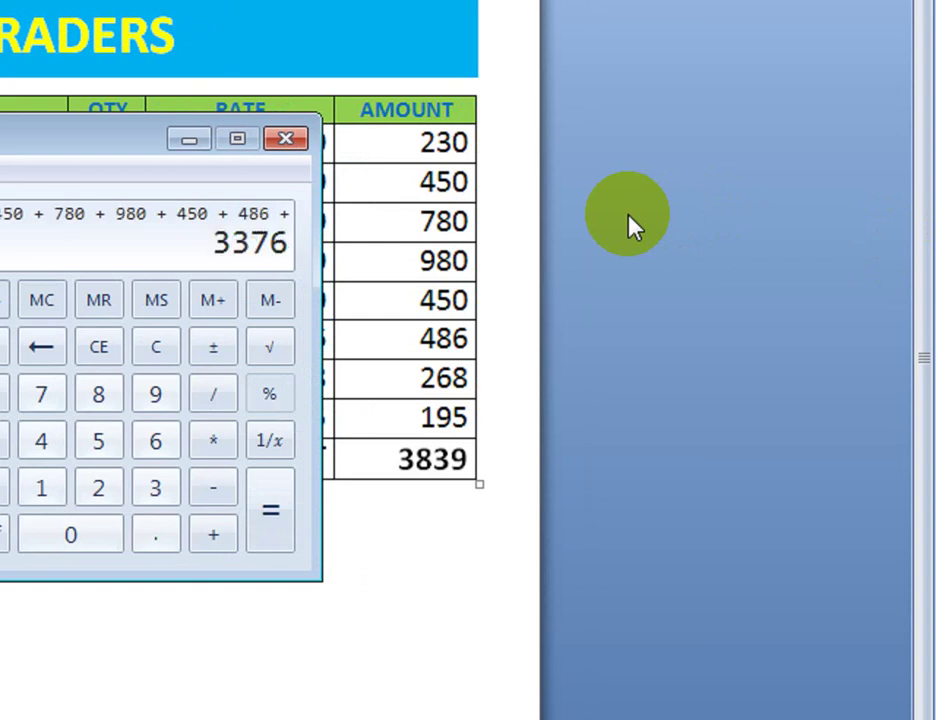
pyautogui.write('268+195')
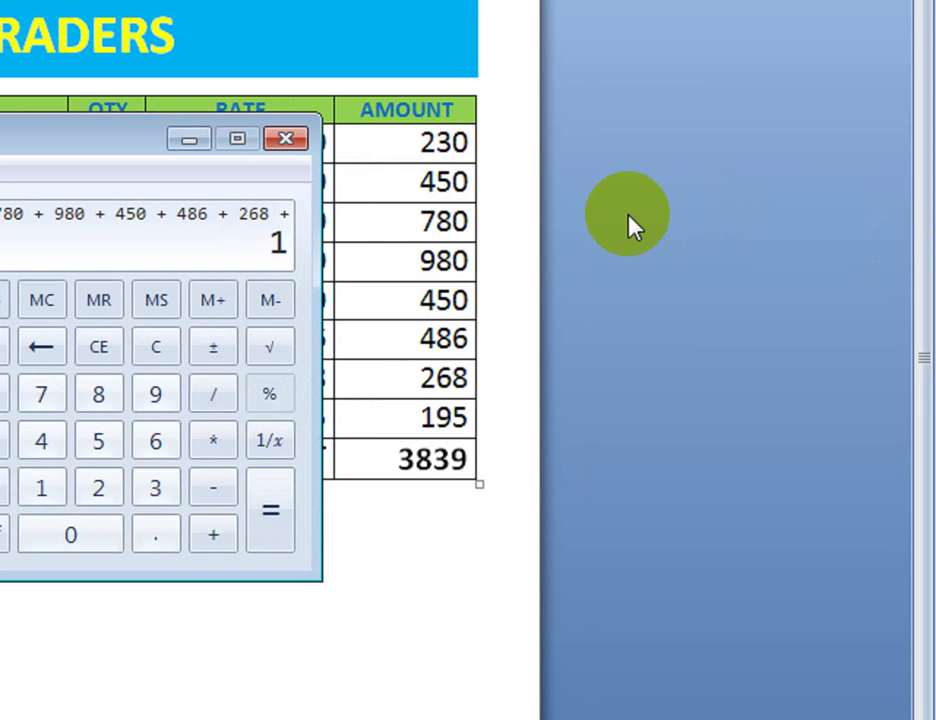
pyautogui.press('Return')
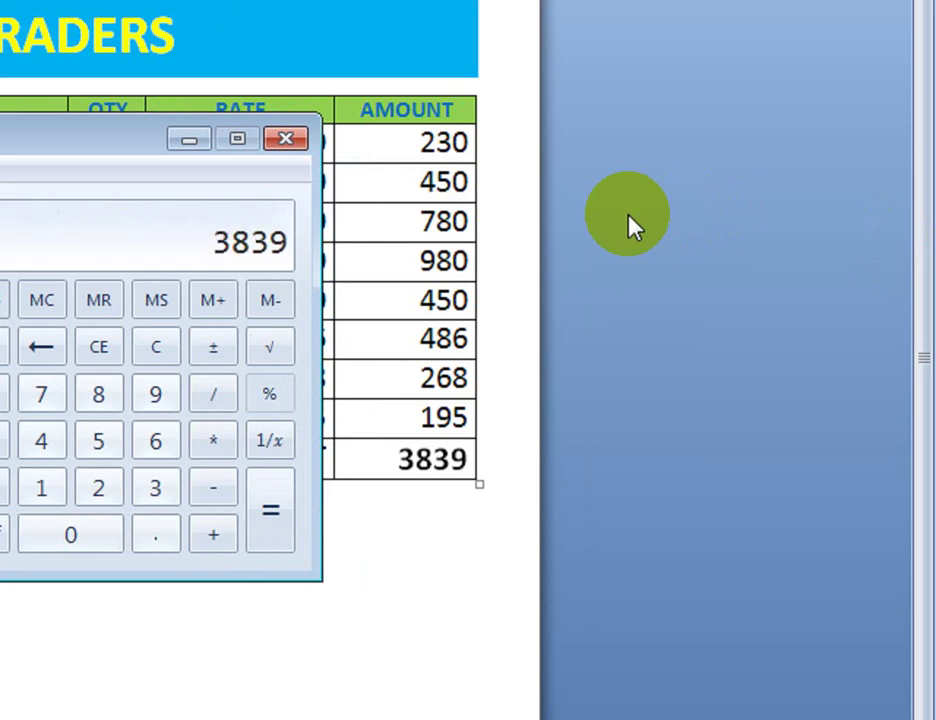